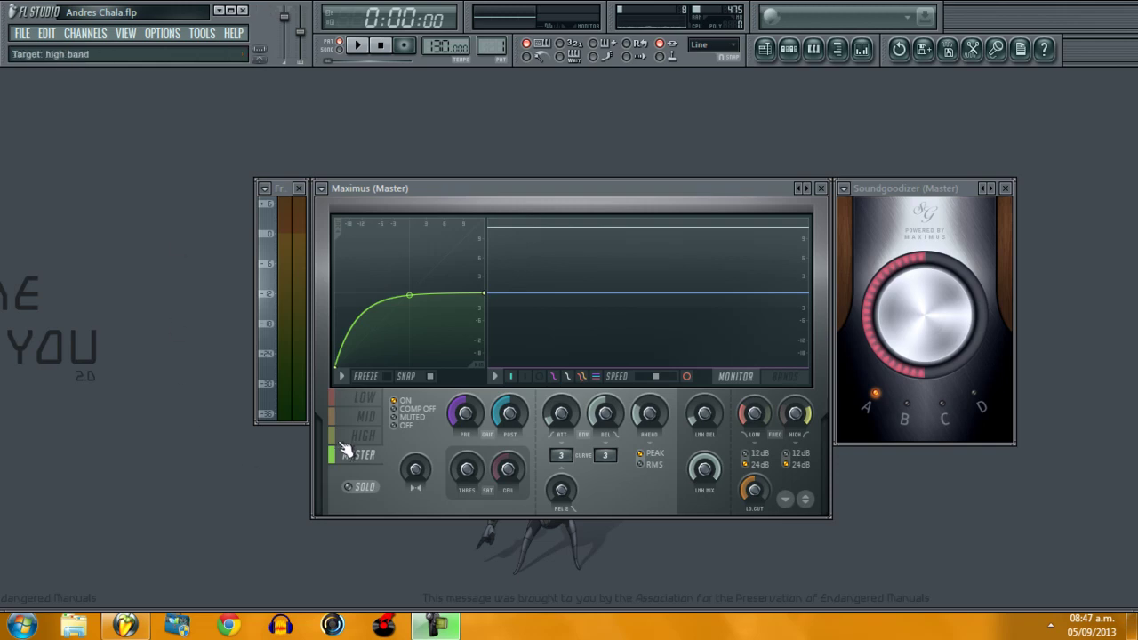
pyautogui.click(341, 376)
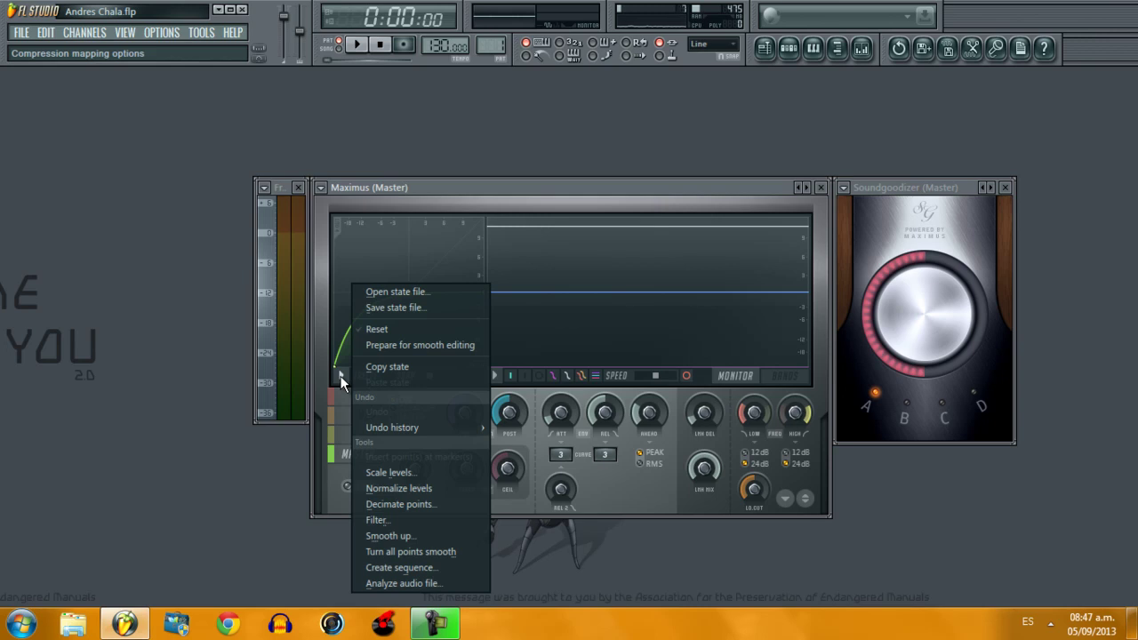
pyautogui.click(340, 377)
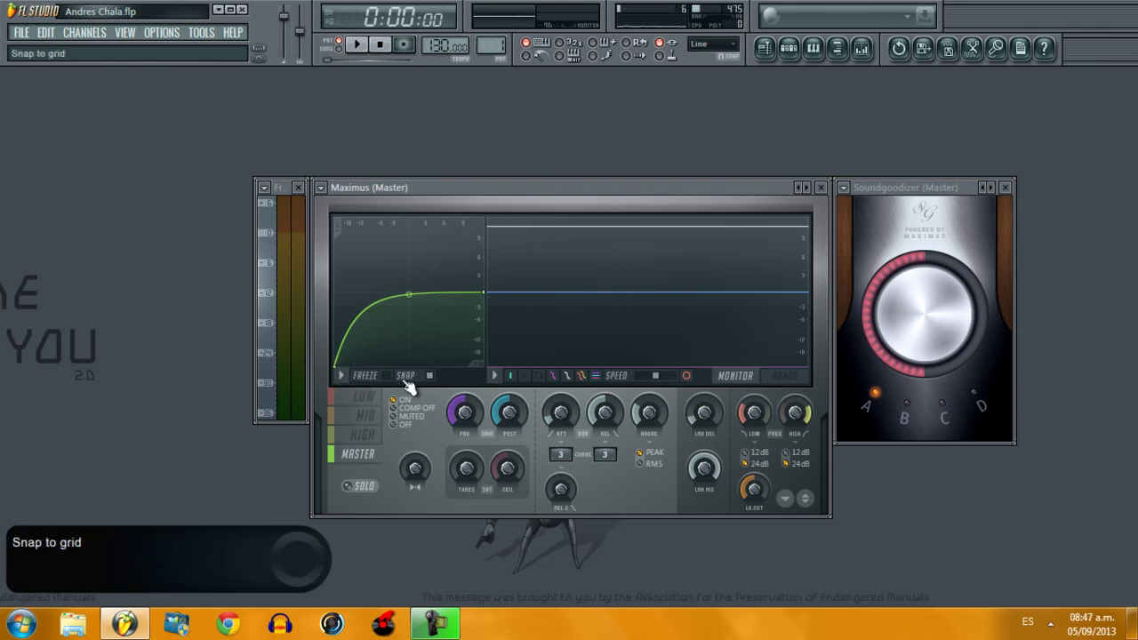
pyautogui.rightClick(340, 364)
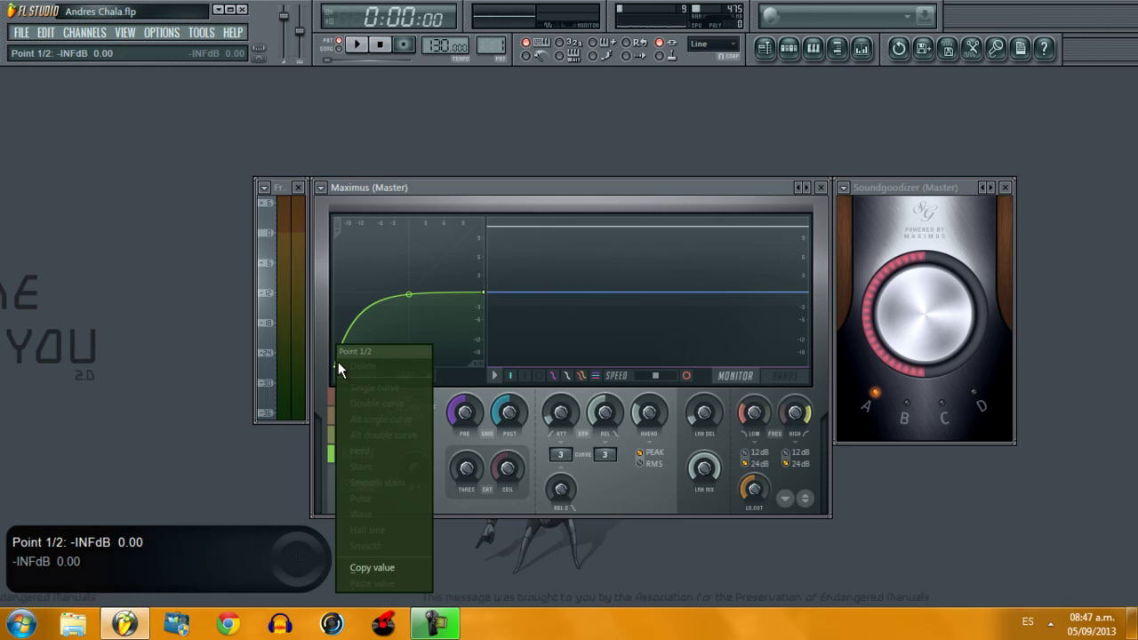
pyautogui.click(327, 362)
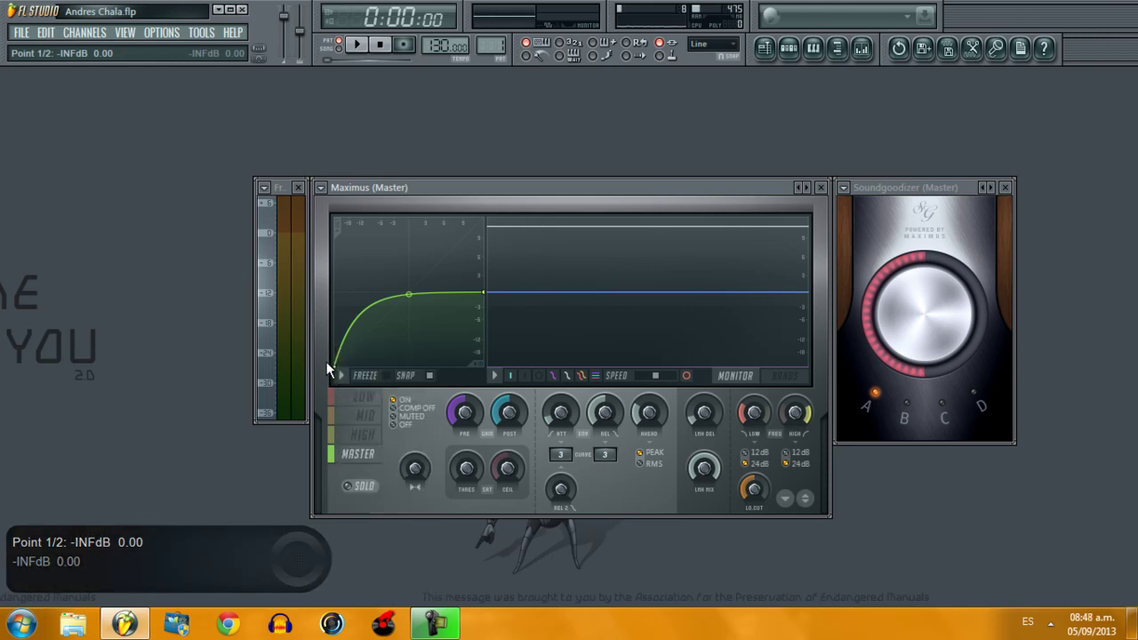
pyautogui.click(496, 376)
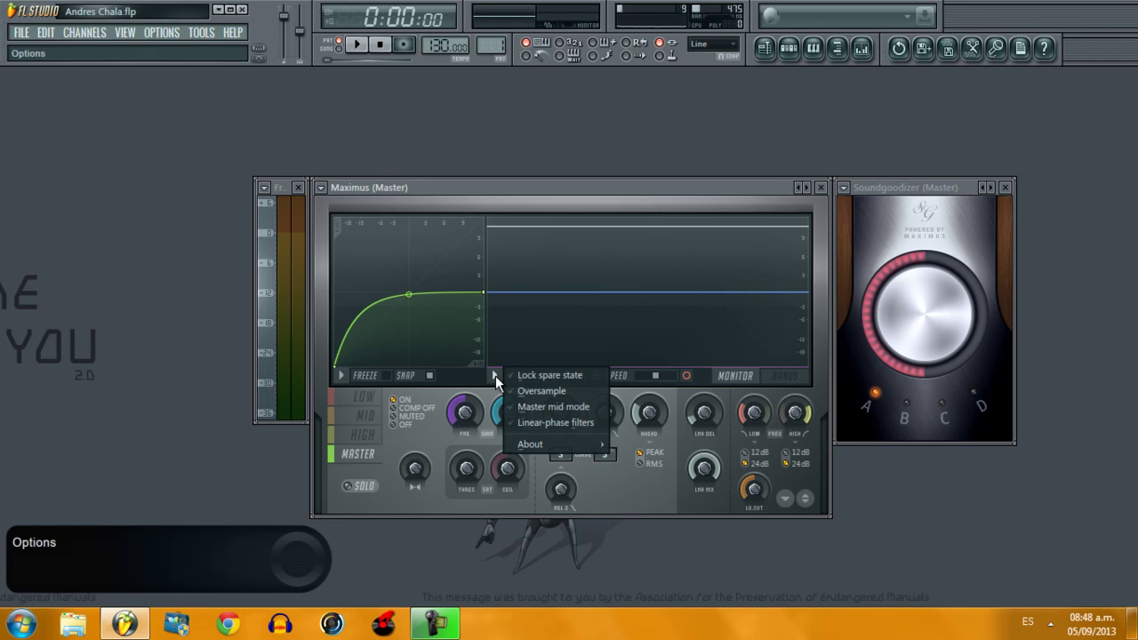
pyautogui.click(502, 382)
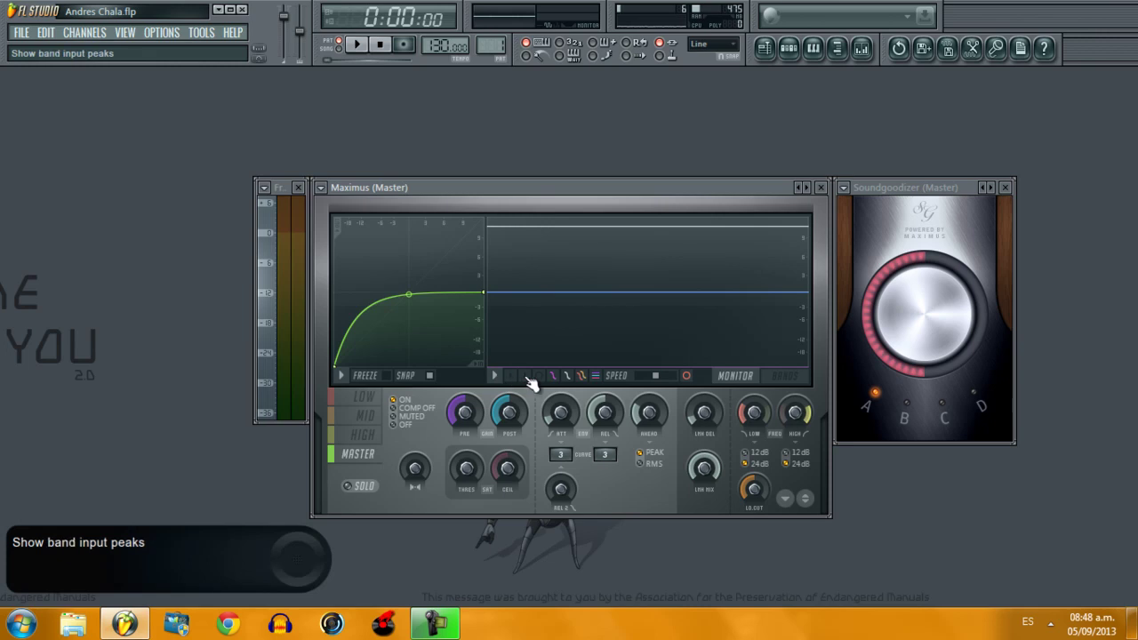
# Step: Show band input and output peaks in the Maximus monitor graph, hiding the band gain envelope, all gain envelopes and band level markers
pyautogui.click(528, 377)
pyautogui.click(539, 378)
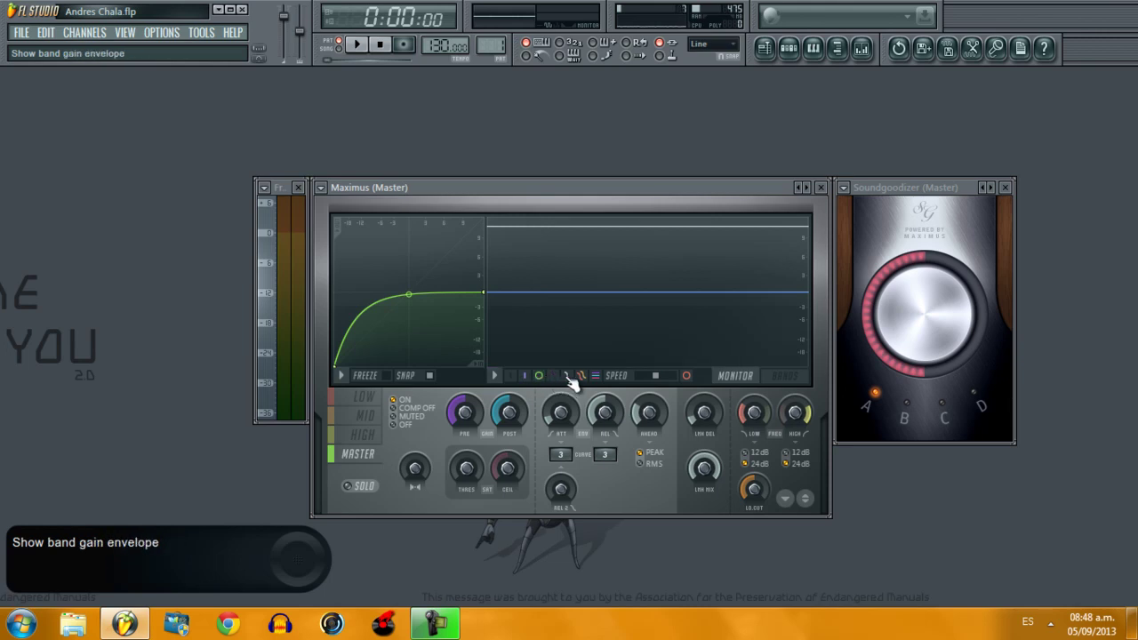
pyautogui.click(569, 378)
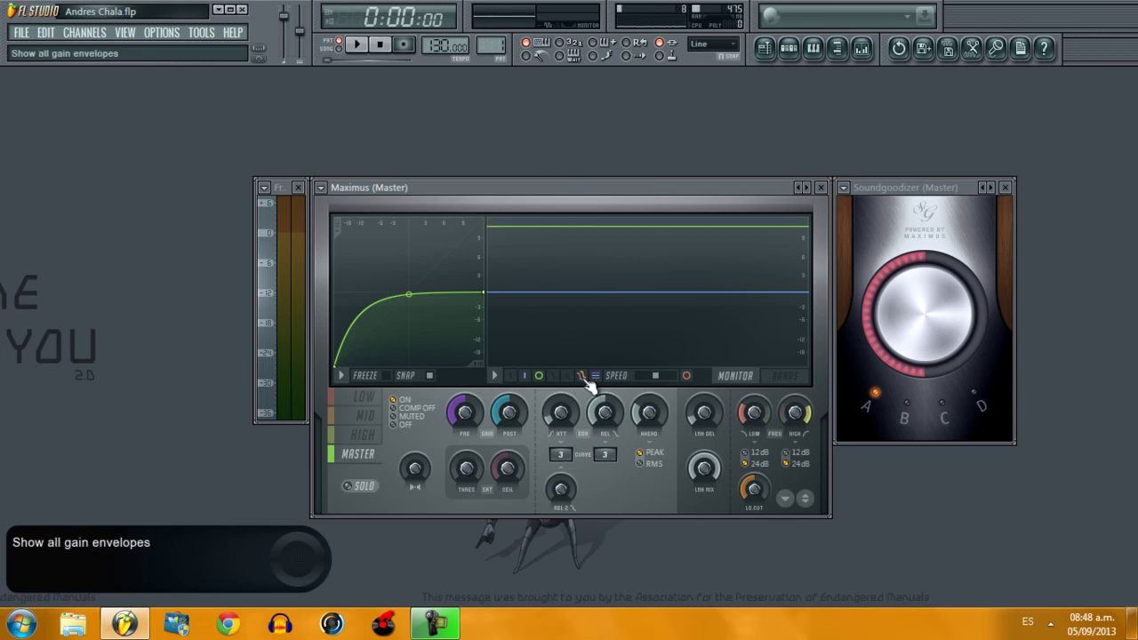
pyautogui.click(585, 378)
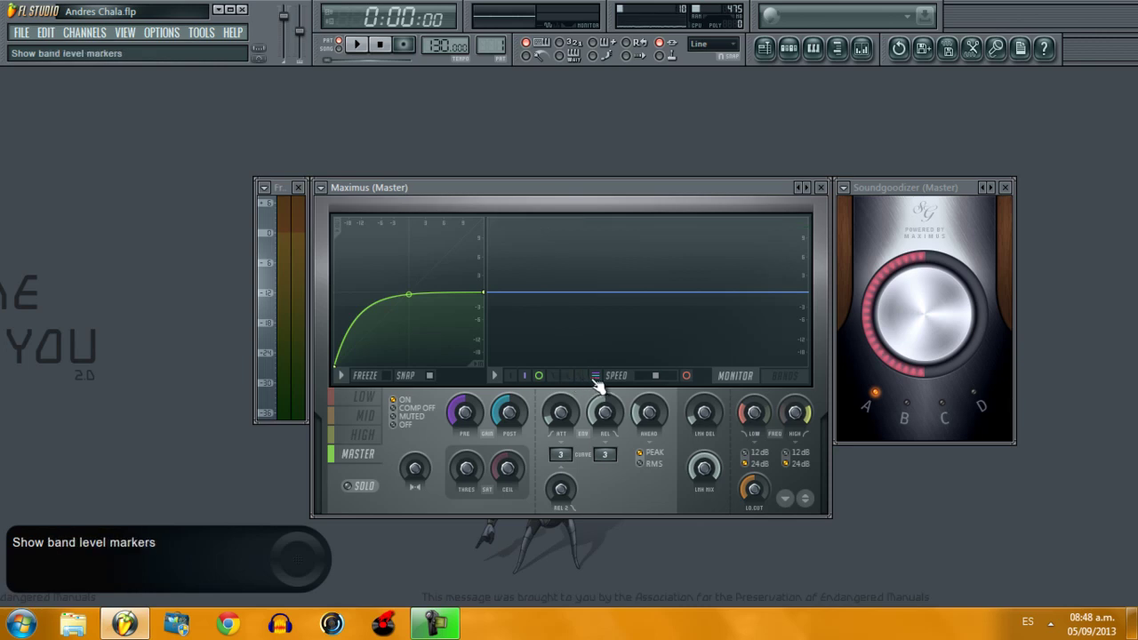
pyautogui.click(600, 380)
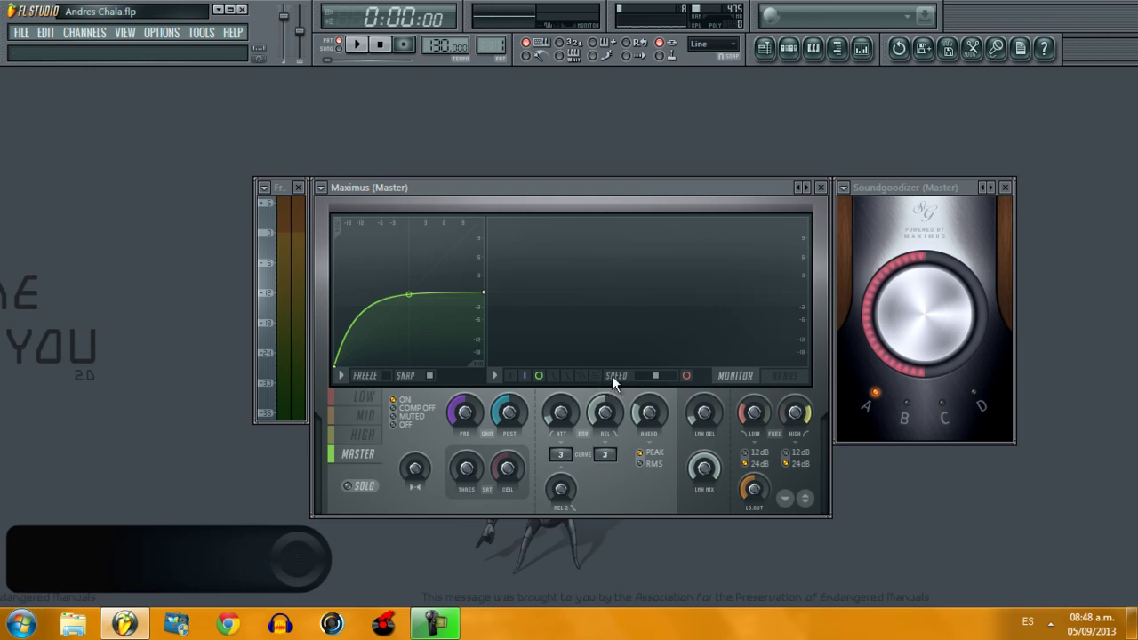
# Step: Compare the Maximus bands display with the monitor display, ending on the monitor display
pyautogui.click(688, 378)
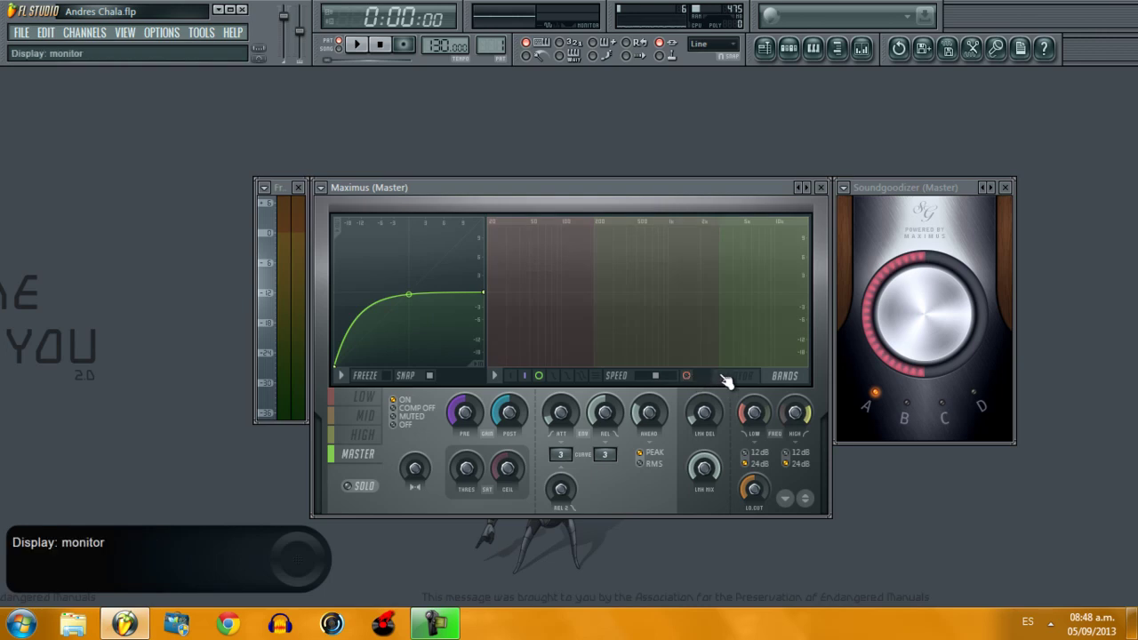
pyautogui.click(726, 379)
pyautogui.click(769, 379)
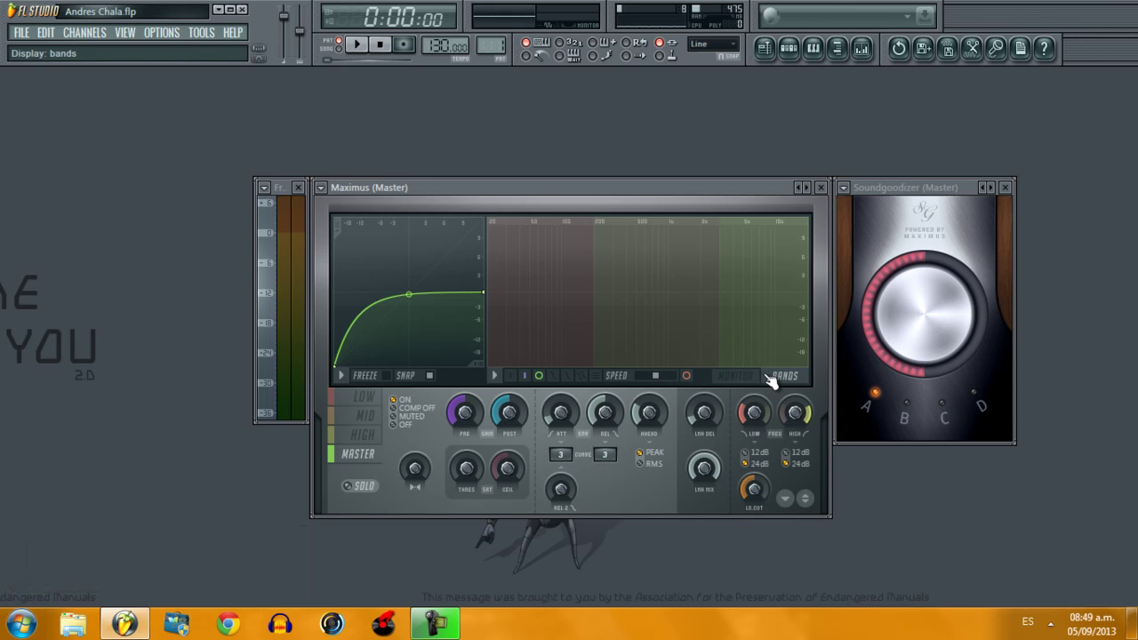
pyautogui.click(765, 378)
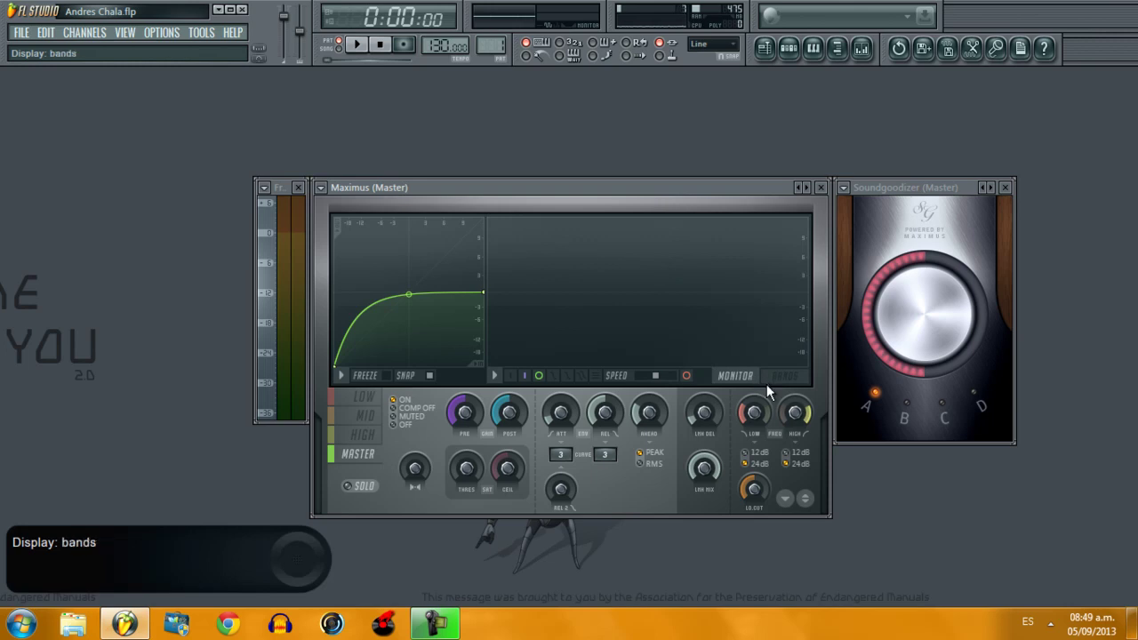
# Step: Look through the compression settings of the high, mid and low bands, ending on the master band
pyautogui.click(345, 439)
pyautogui.click(344, 423)
pyautogui.click(344, 402)
pyautogui.click(344, 418)
pyautogui.click(348, 437)
pyautogui.click(343, 456)
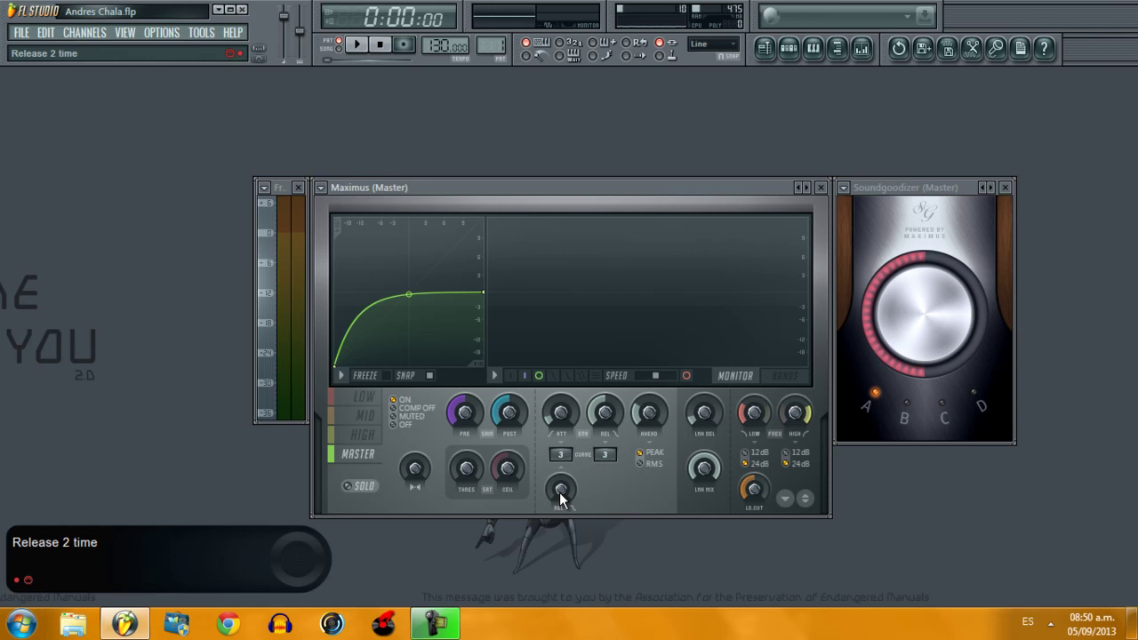
pyautogui.click(643, 462)
pyautogui.click(643, 464)
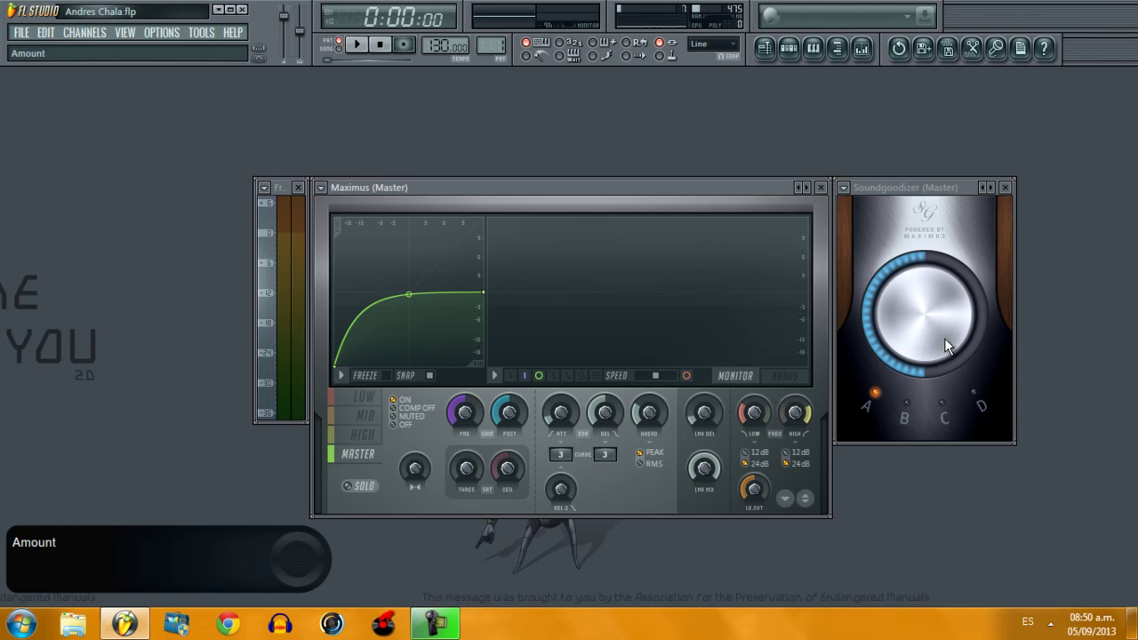
# Step: Switch the Soundgoodizer through modes B, C and D and back to mode A
pyautogui.click(907, 404)
pyautogui.click(943, 404)
pyautogui.click(973, 393)
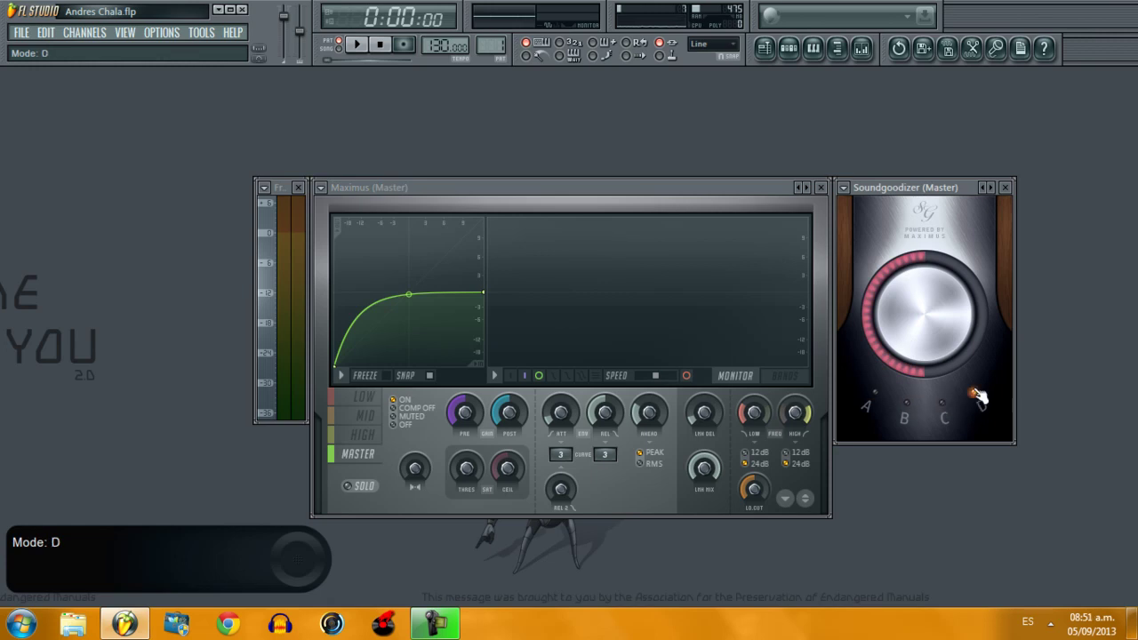
pyautogui.click(876, 396)
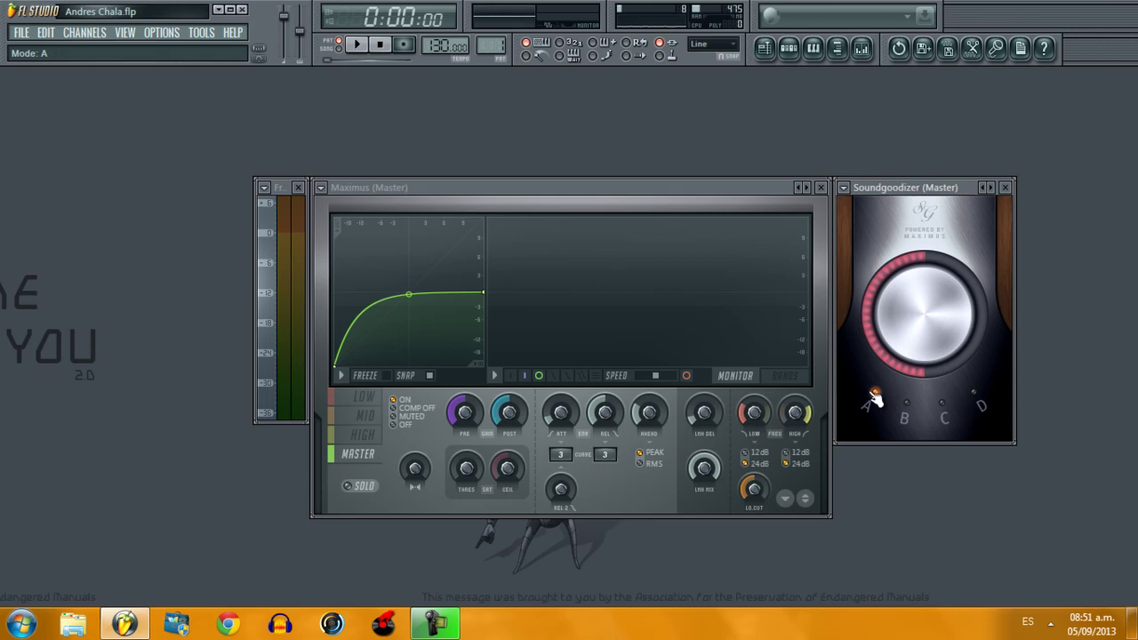
# Step: Play the song while viewing the low, mid and master bands in Maximus, and stop playback on the master band
pyautogui.press('space')
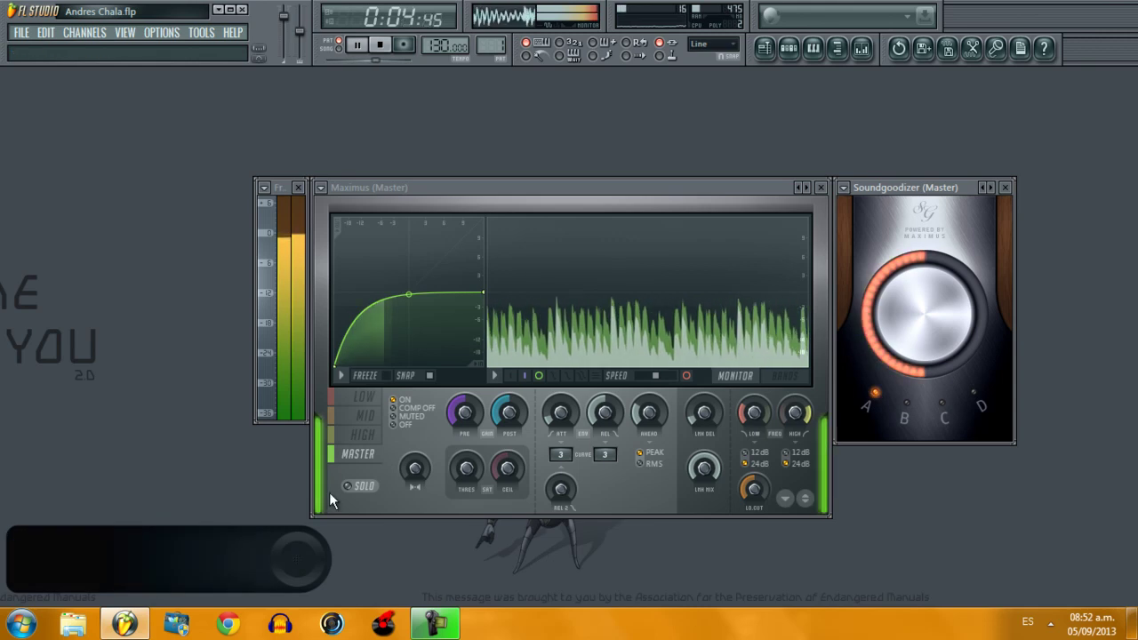
pyautogui.click(355, 398)
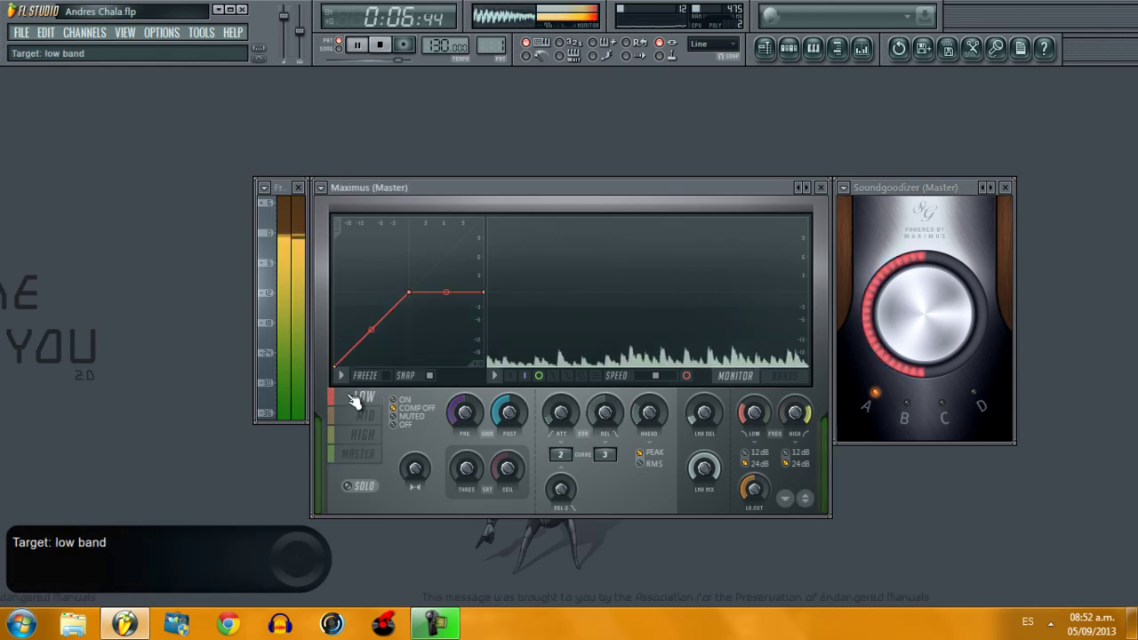
pyautogui.click(358, 415)
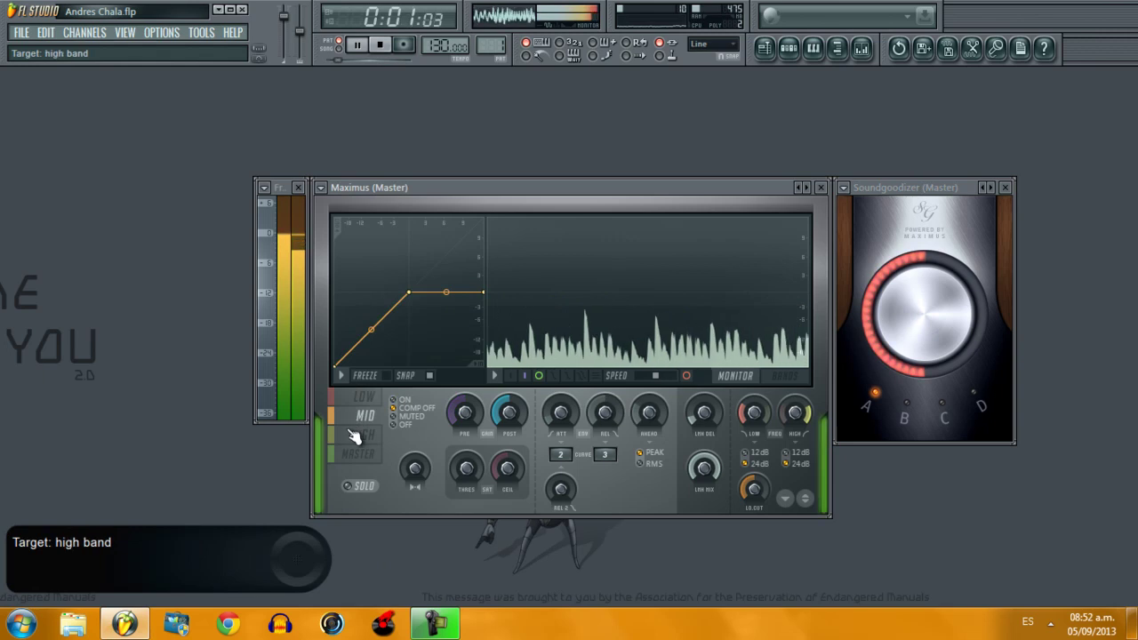
pyautogui.click(357, 454)
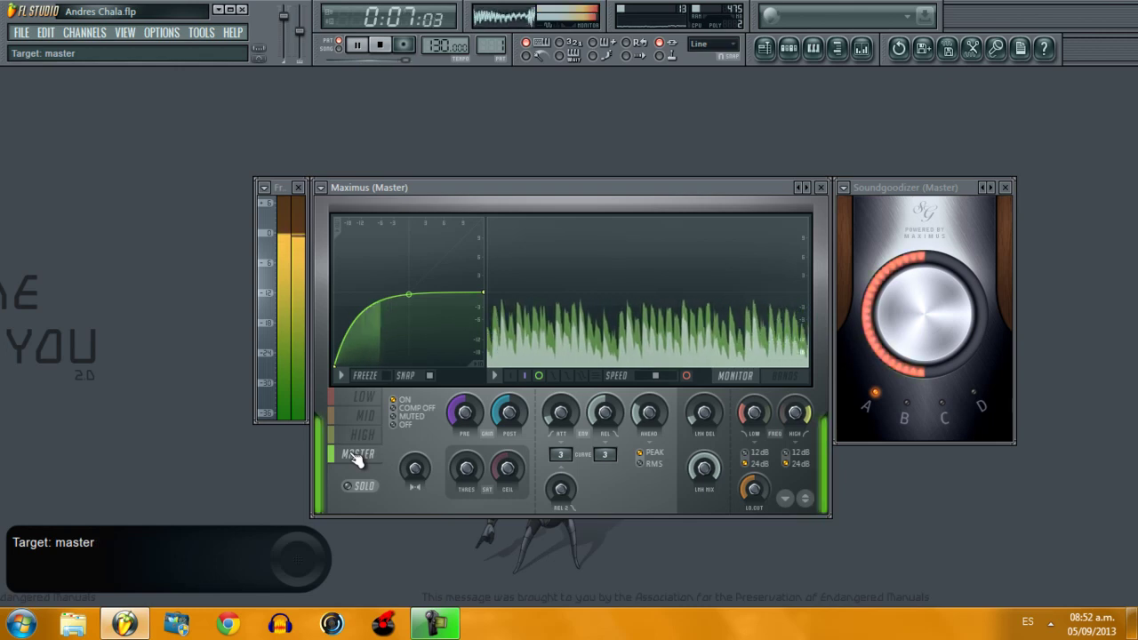
pyautogui.press('space')
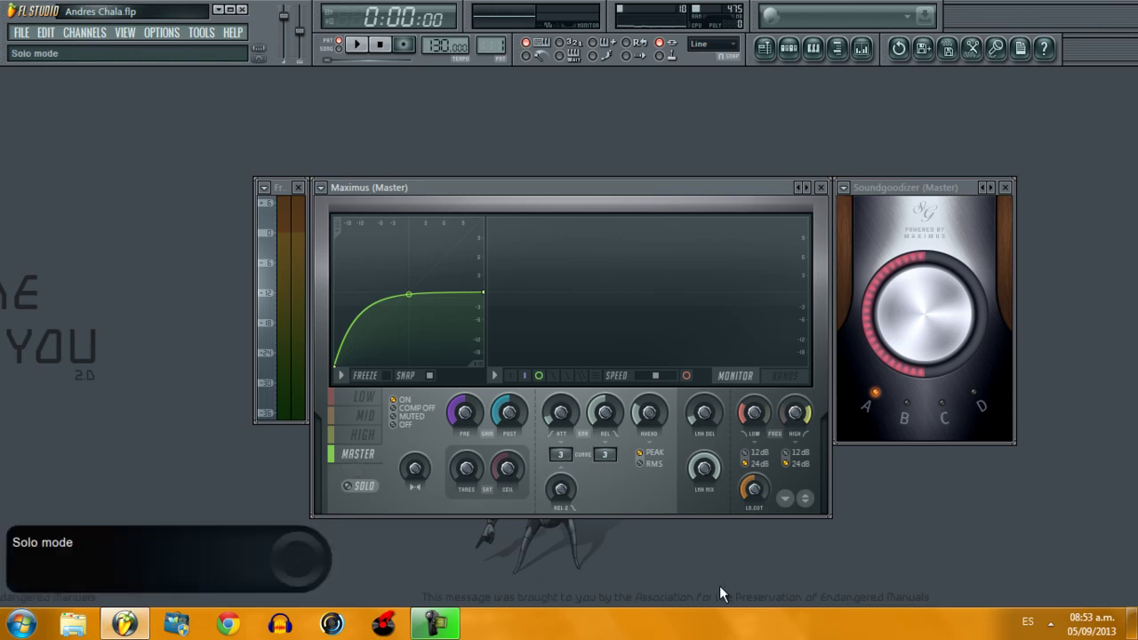
# Step: Play the song to compare Soundgoodizer modes B, D and C by ear, return to mode A and stop playback
pyautogui.press('space')
pyautogui.click(912, 411)
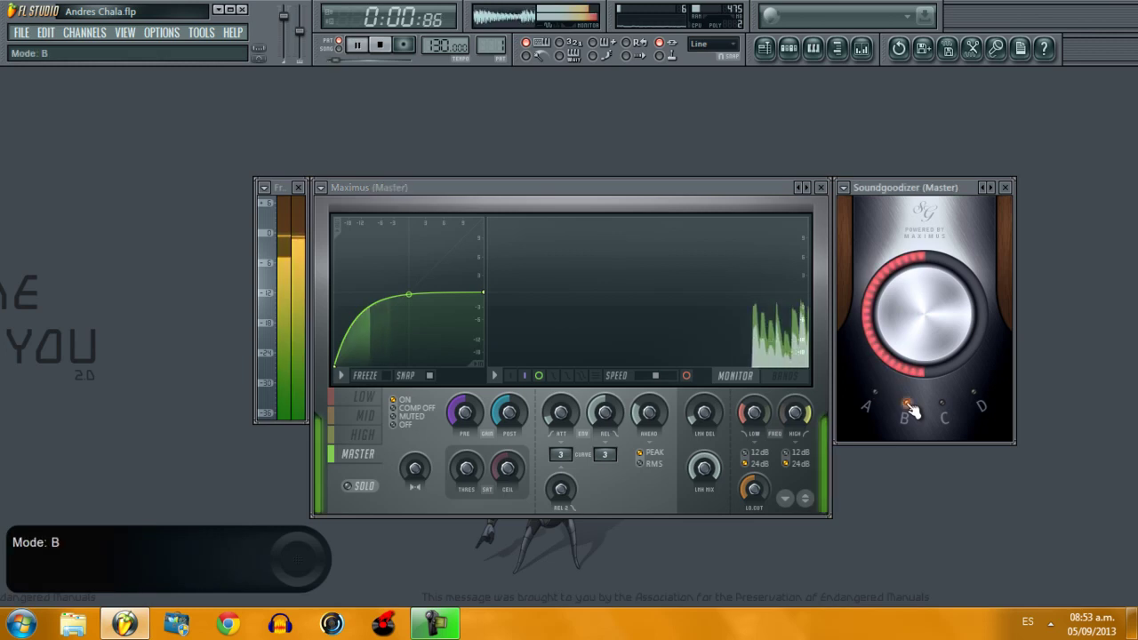
pyautogui.click(978, 404)
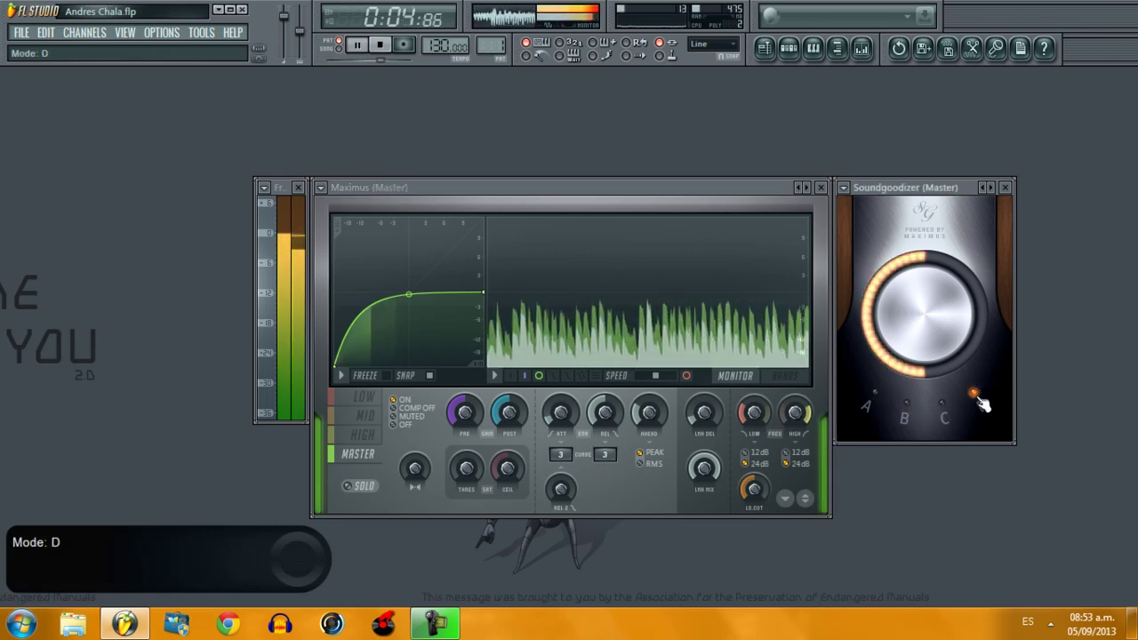
pyautogui.click(946, 410)
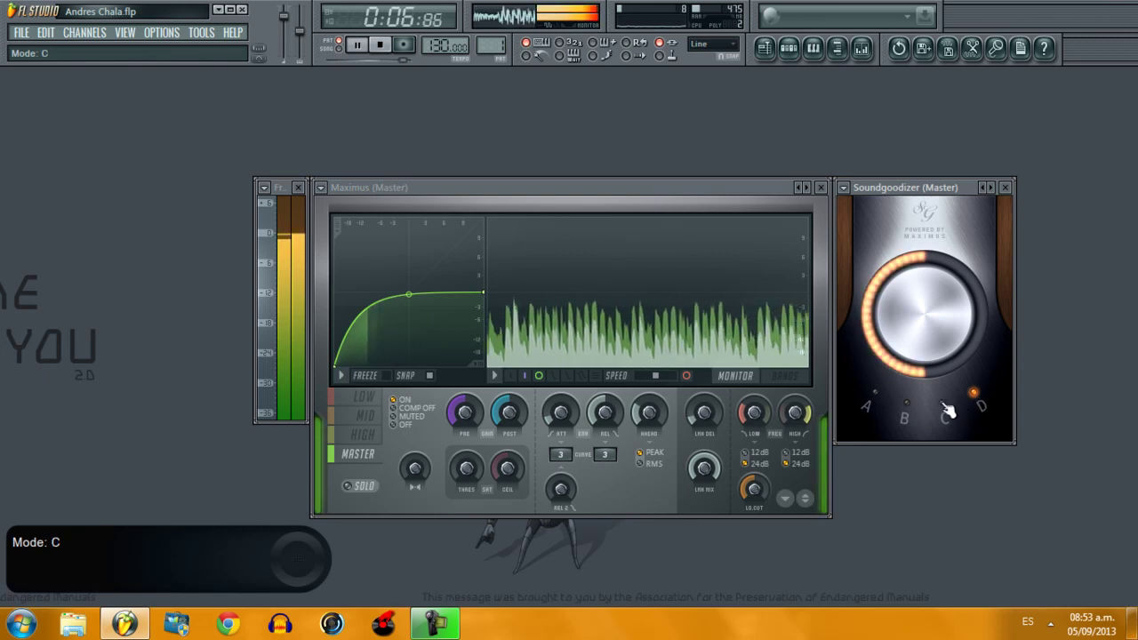
pyautogui.press('space')
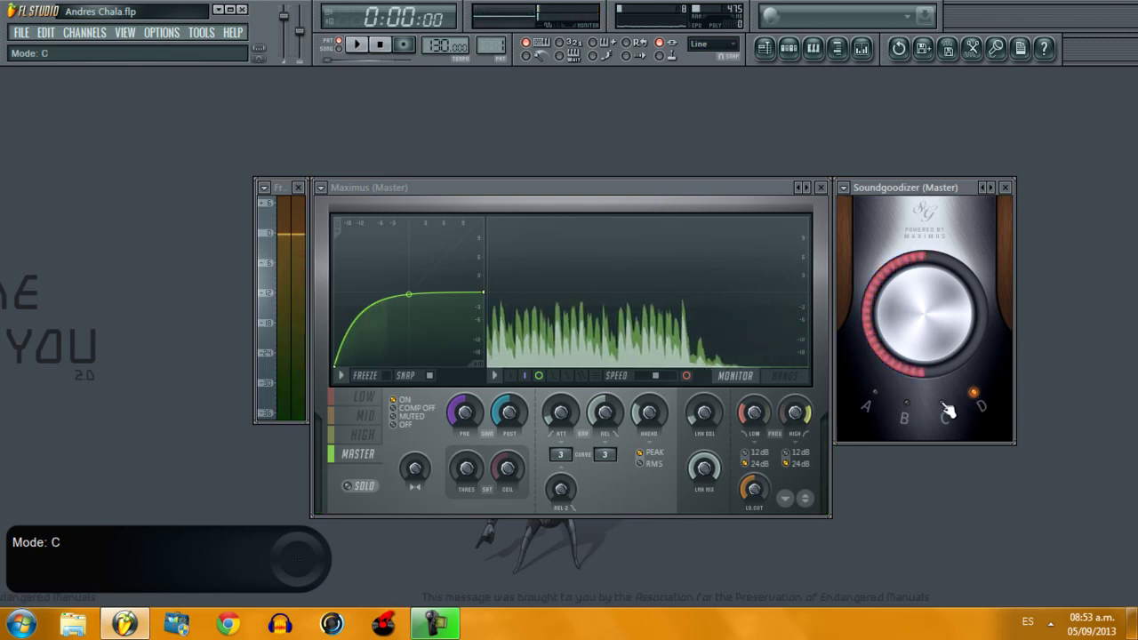
pyautogui.press('space')
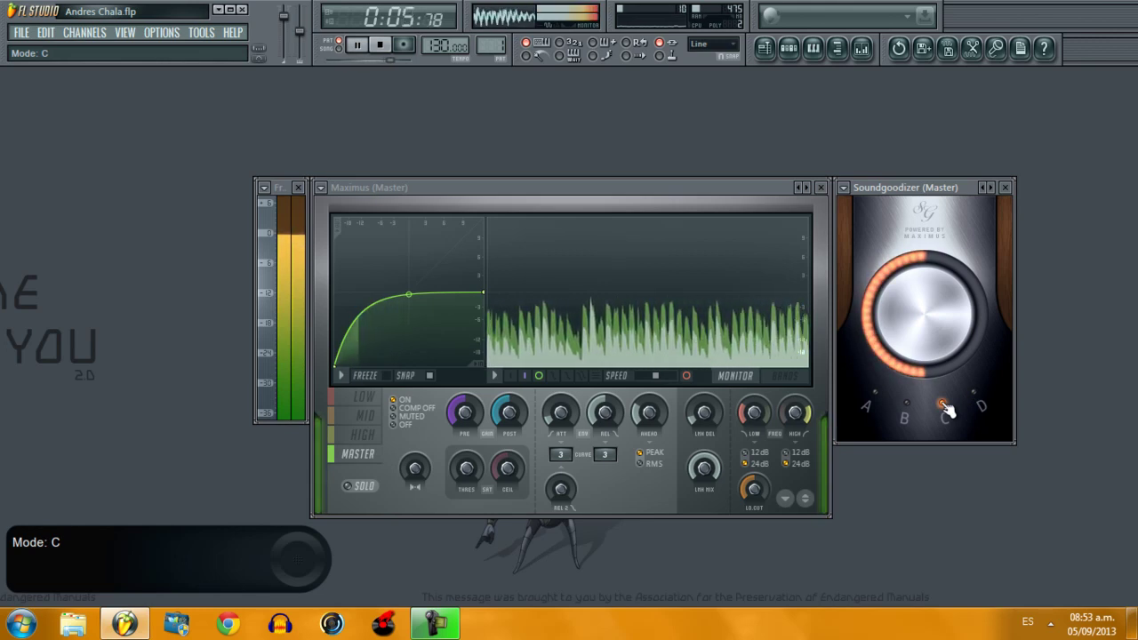
pyautogui.click(876, 400)
pyautogui.click(879, 401)
pyautogui.press('space')
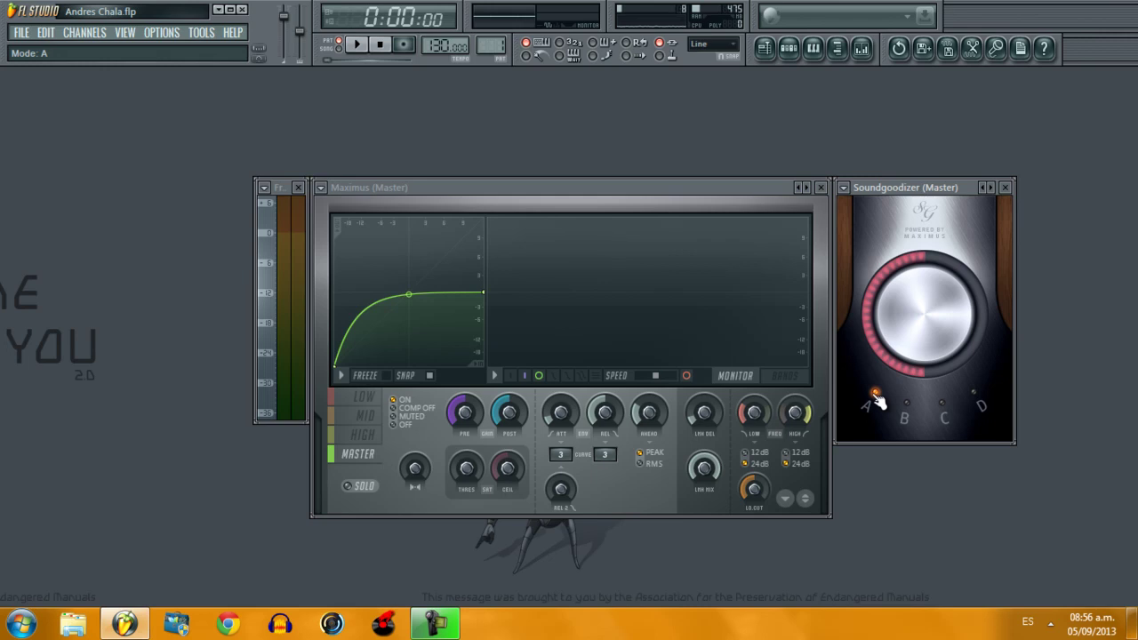
# Step: Start playback and set the Maximus monitor graph to show the main input peaks without the band input and output peaks
pyautogui.press('space')
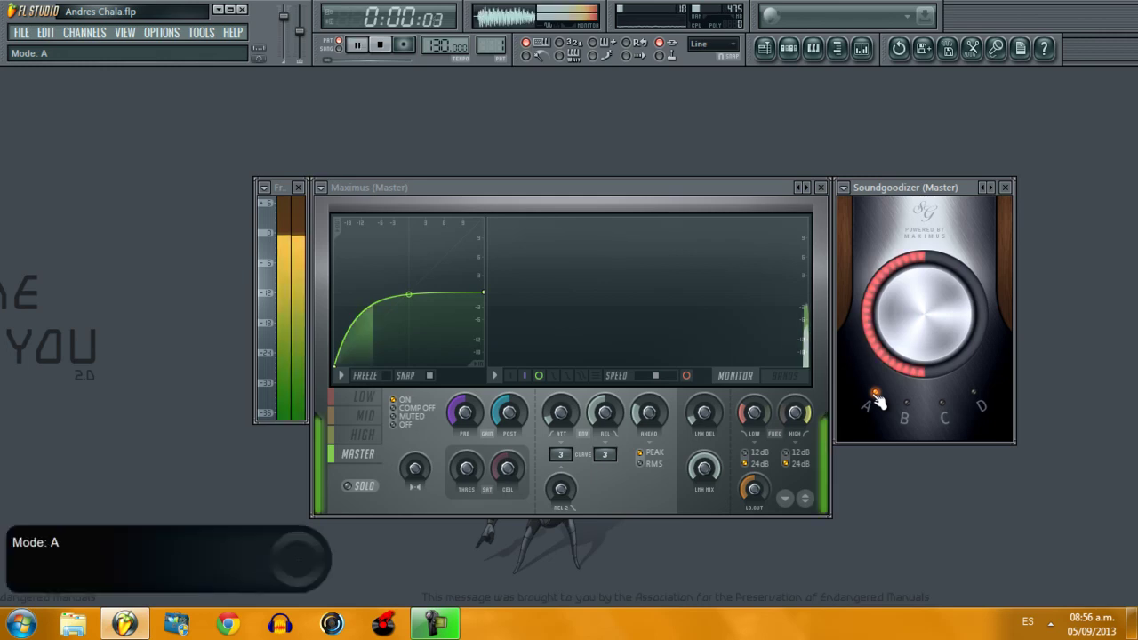
pyautogui.click(511, 376)
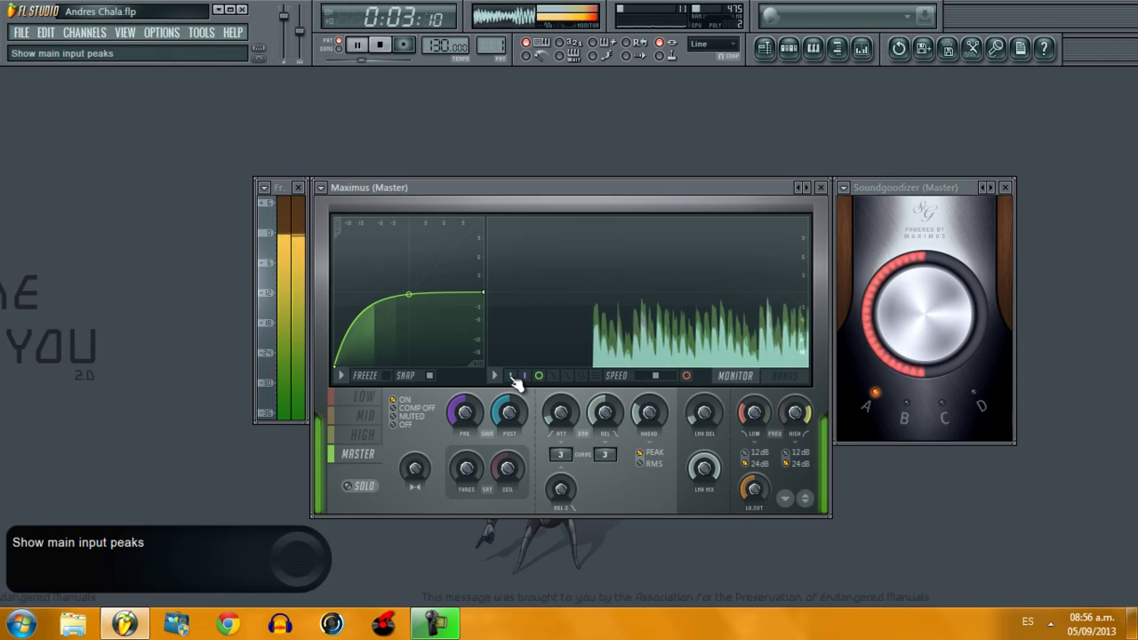
pyautogui.click(539, 378)
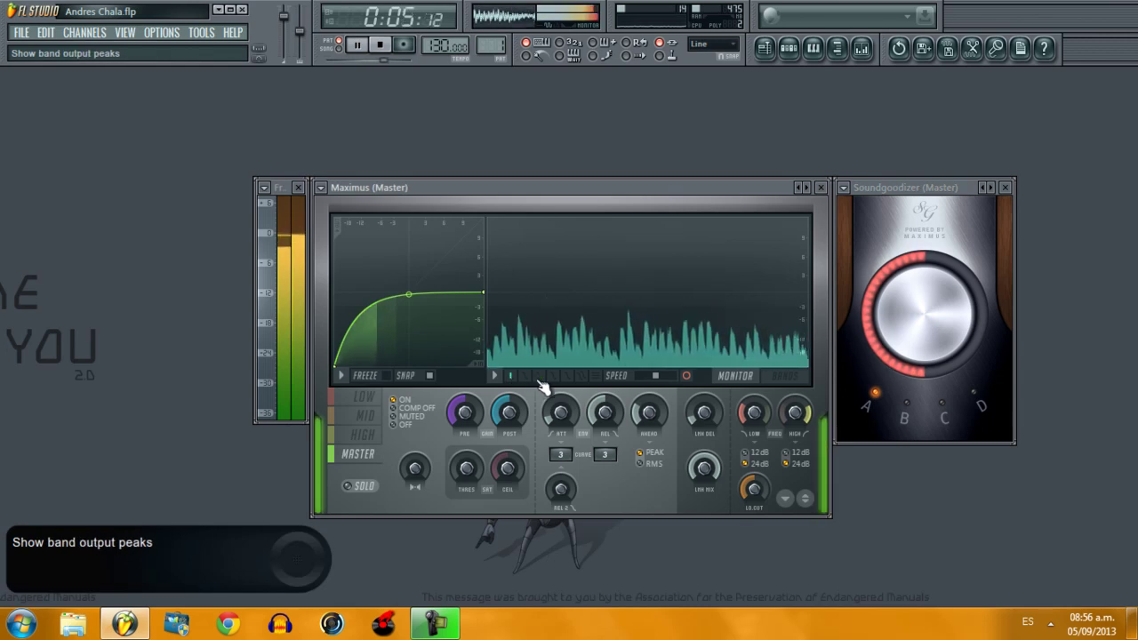
# Step: Compare the bands display with the output spectrogram off and on during playback, ending on the monitor display with the spectrogram enabled
pyautogui.click(687, 377)
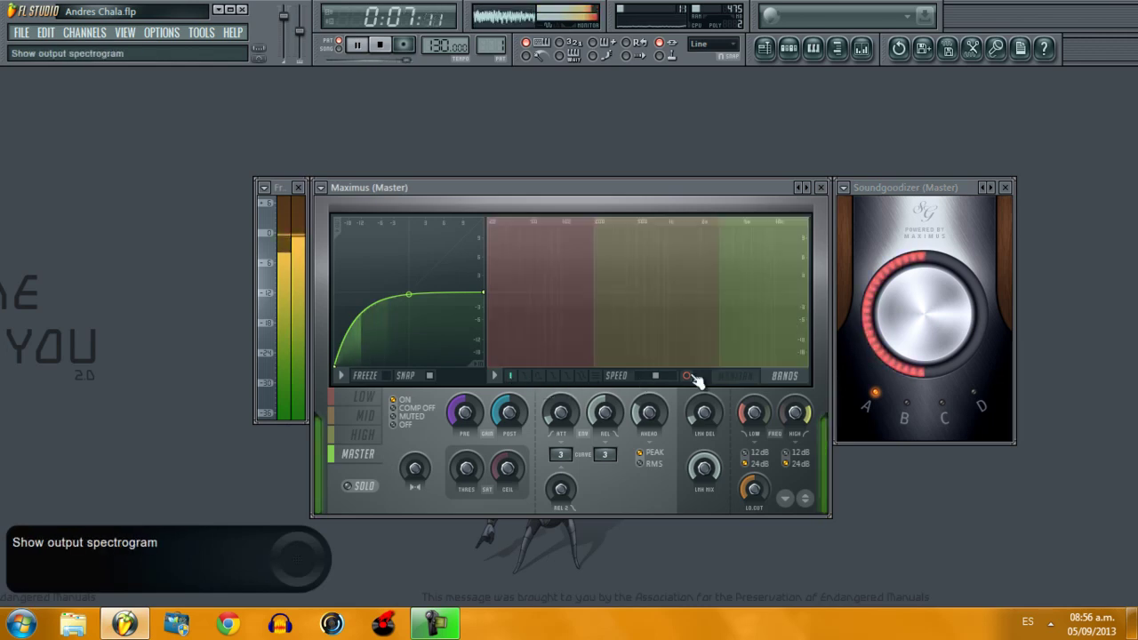
pyautogui.click(734, 376)
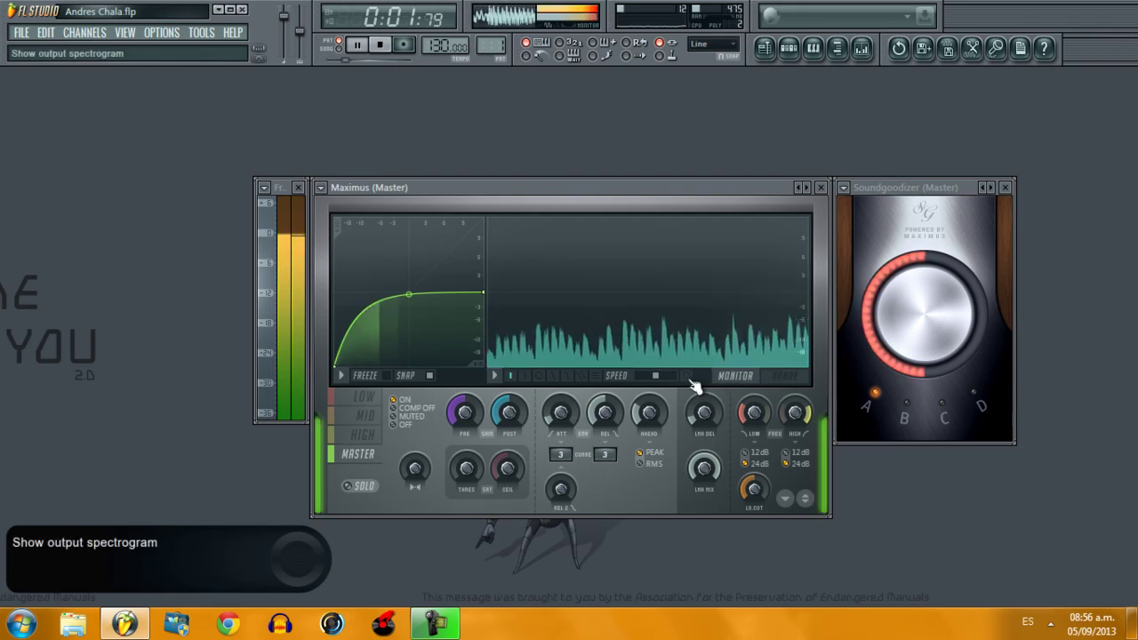
pyautogui.click(688, 377)
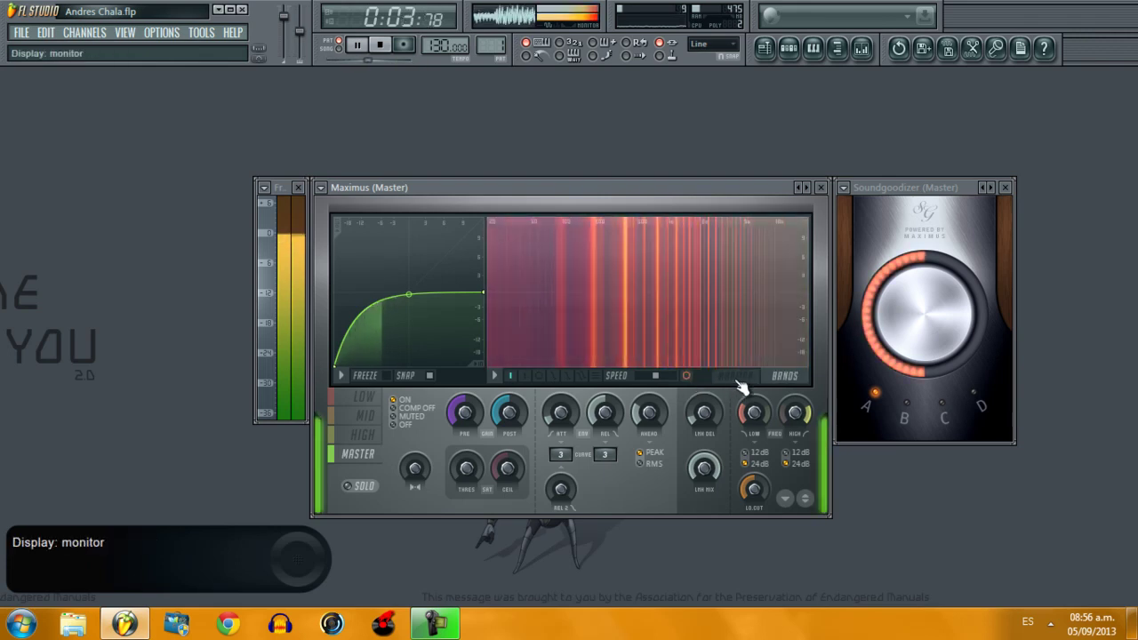
pyautogui.click(736, 378)
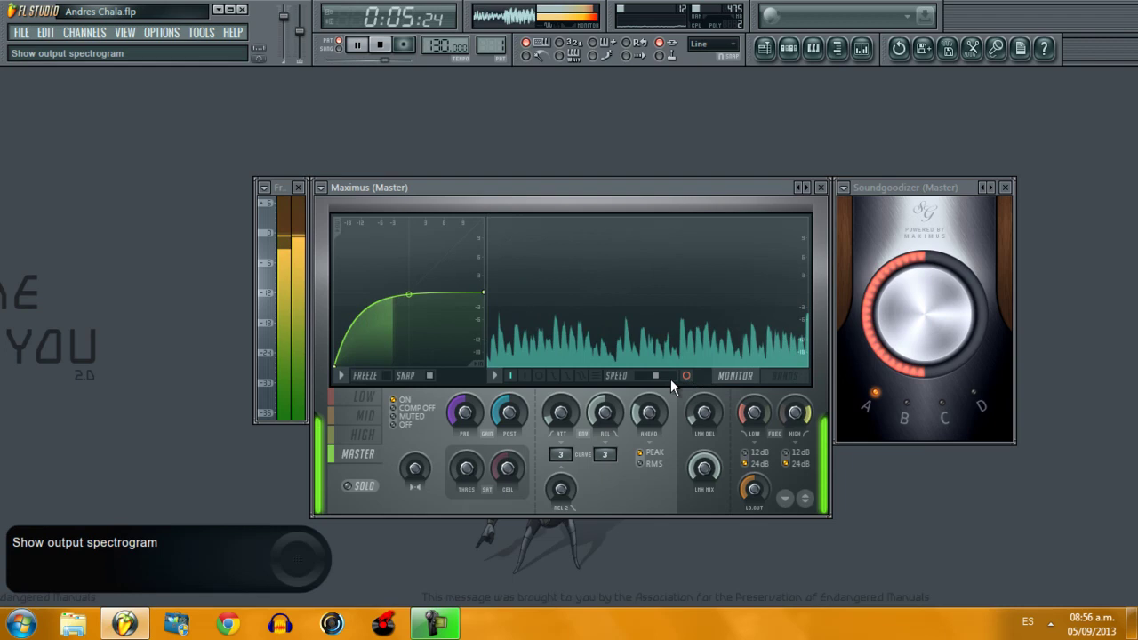
# Step: Show the band analysis and band gain envelopes in the Maximus monitor graph without the main input peaks, and stop playback
pyautogui.click(553, 377)
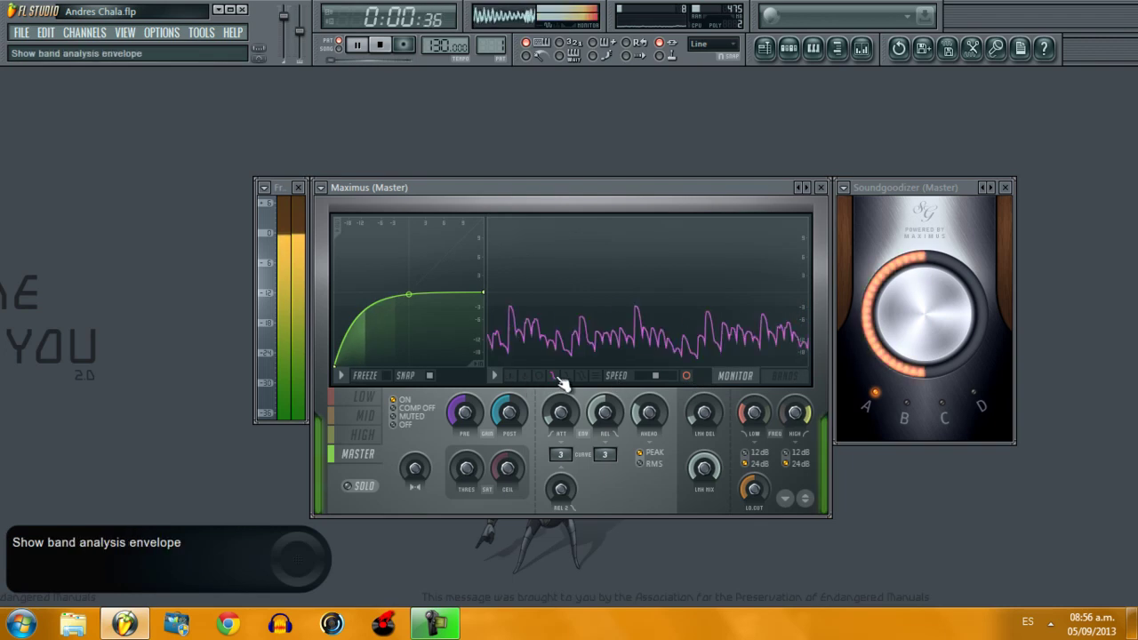
pyautogui.click(572, 382)
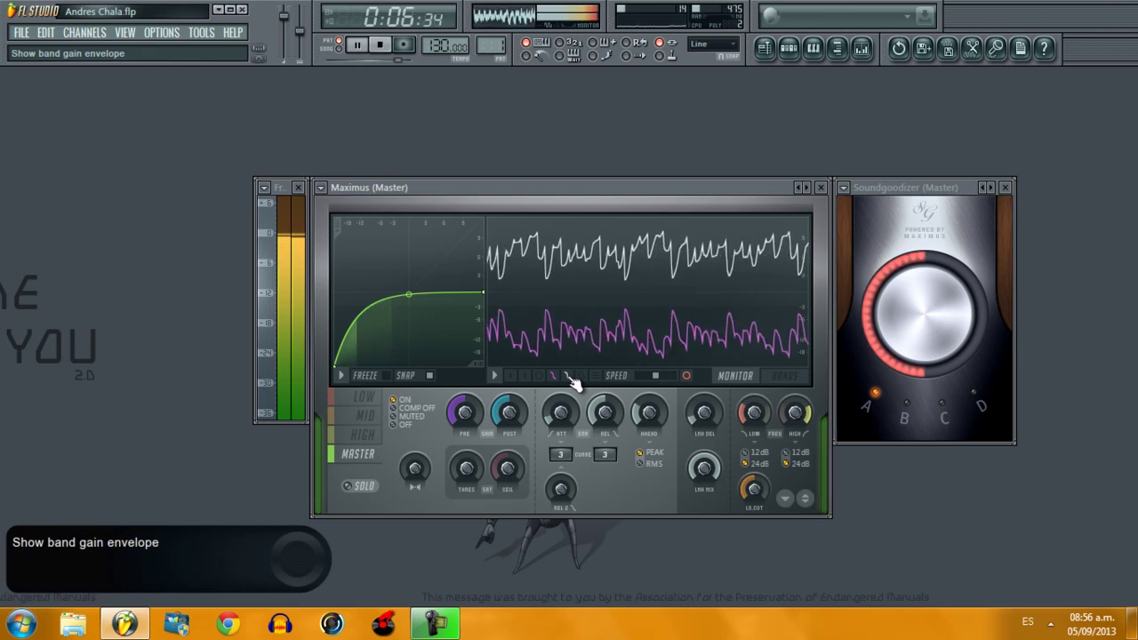
pyautogui.press('space')
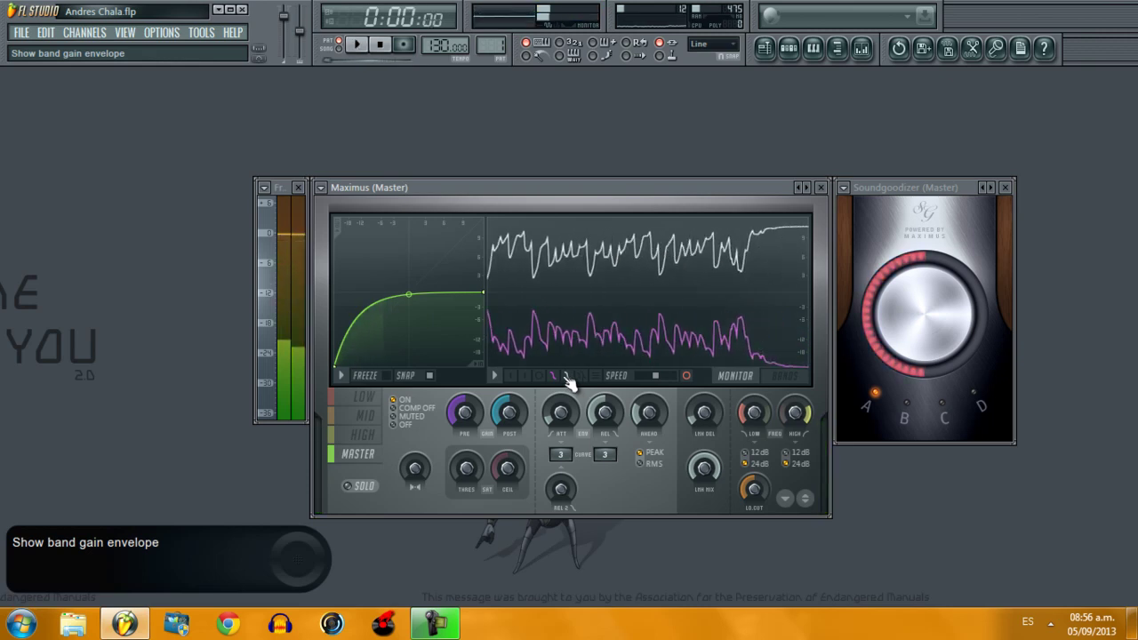
# Step: Add the band input and output peaks to the Maximus monitor graph and play the song to view them with the envelopes
pyautogui.click(538, 376)
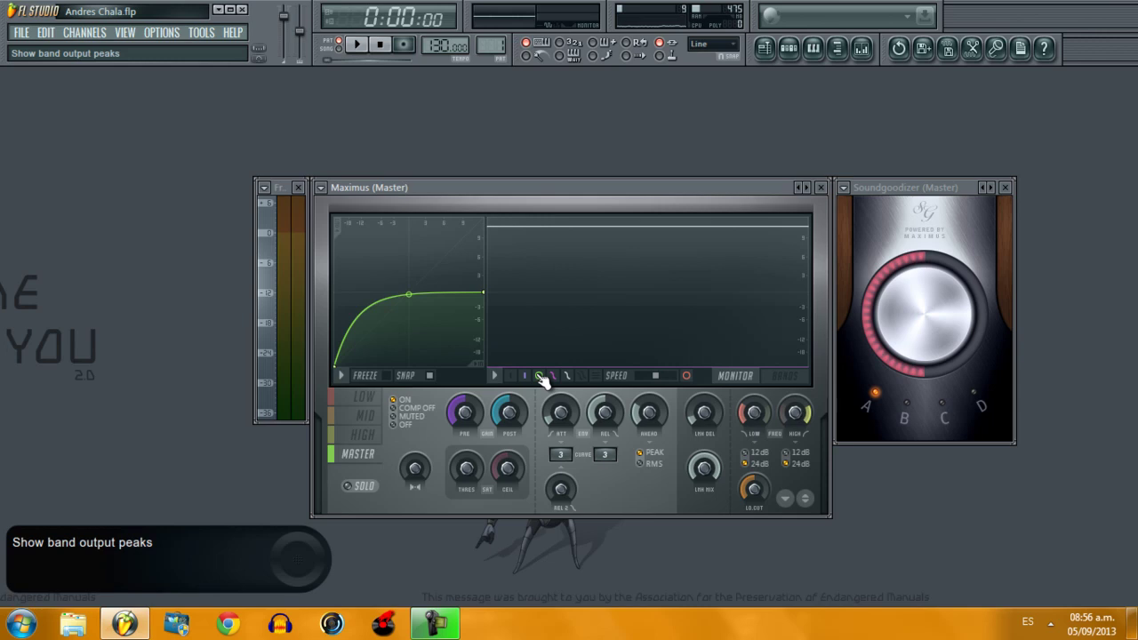
pyautogui.press('space')
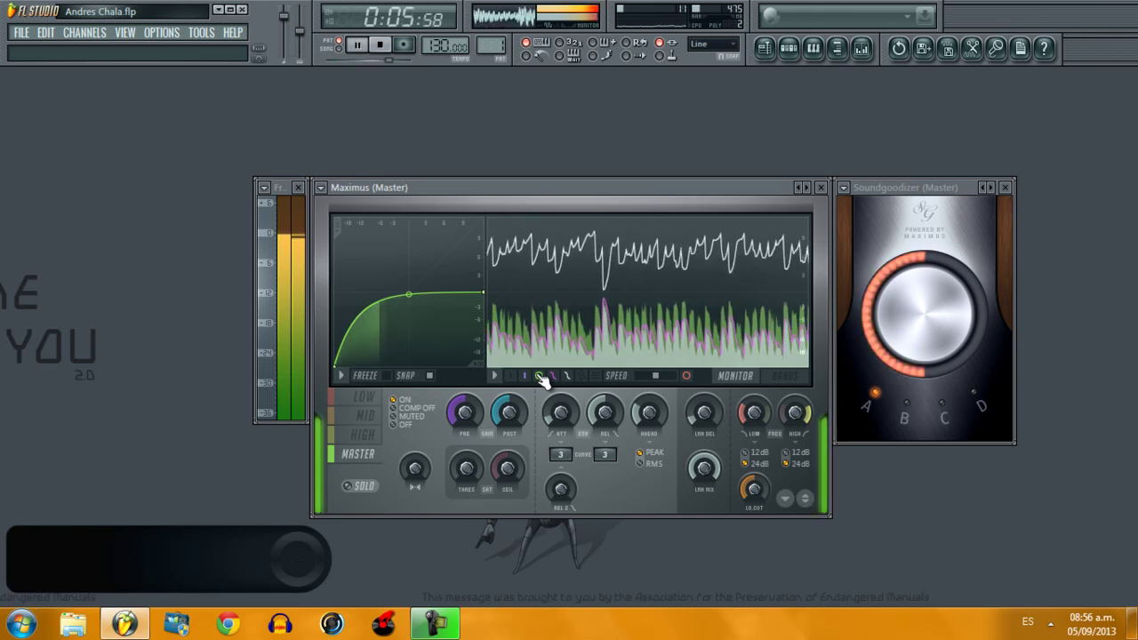
pyautogui.press('space')
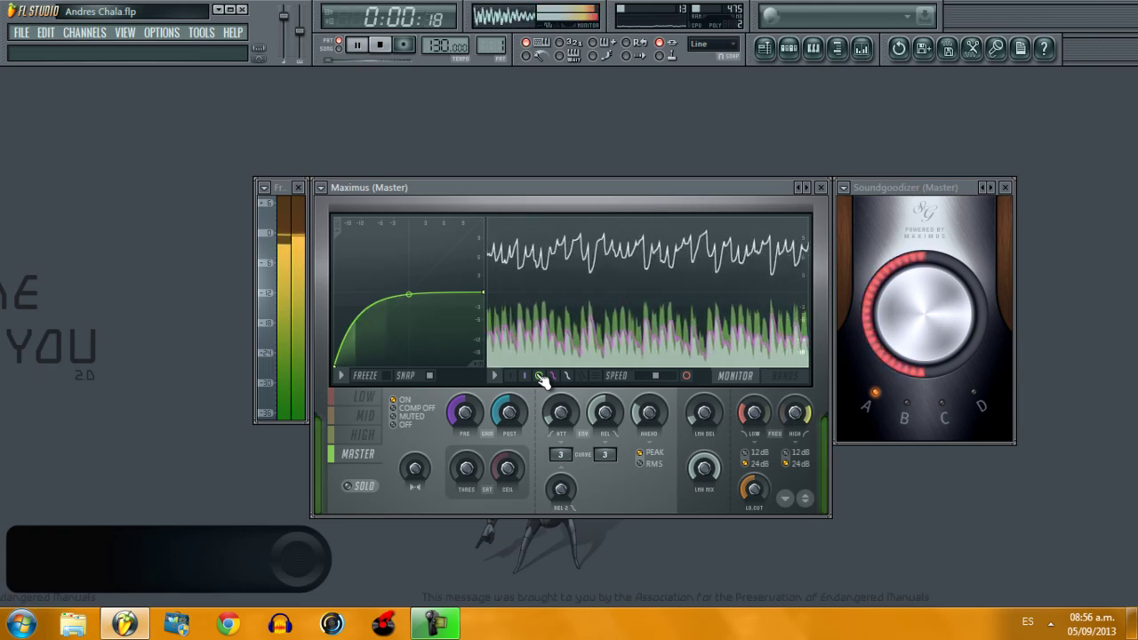